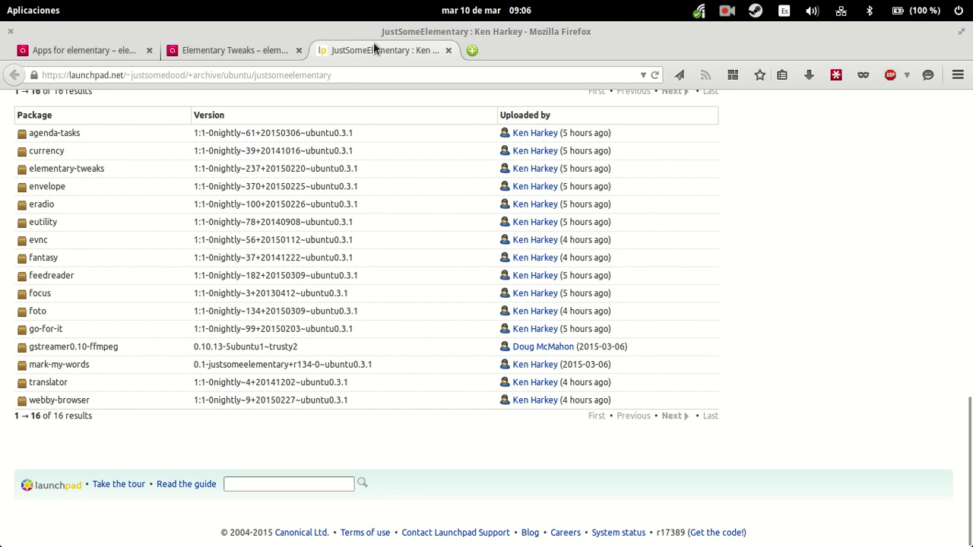
Browse the Launchpad package list and return to the Elementary Tweaks project page
click(258, 47)
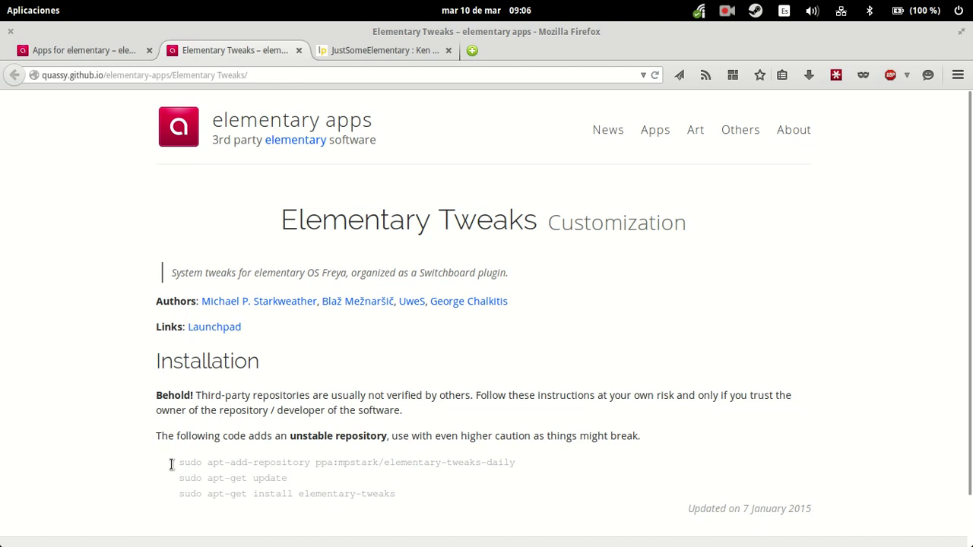
click(406, 52)
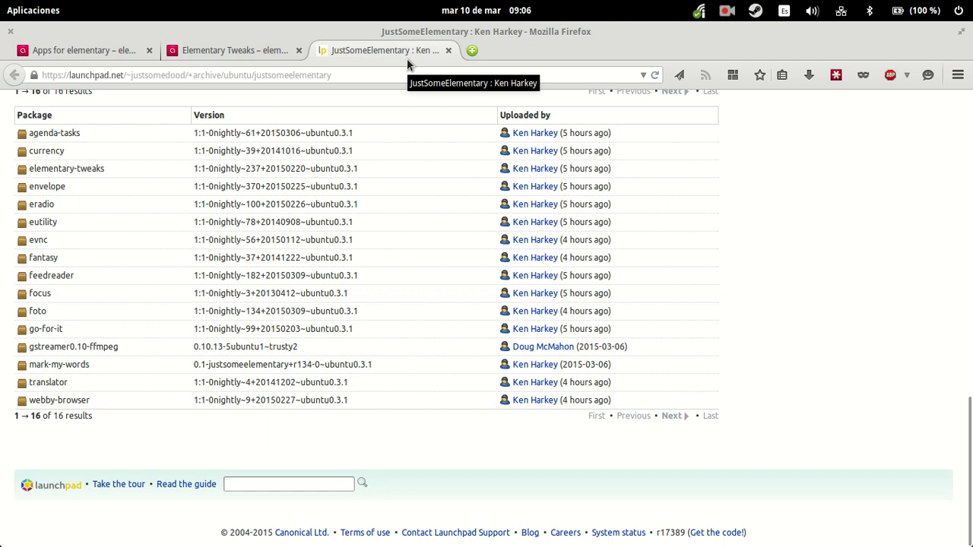
click(244, 54)
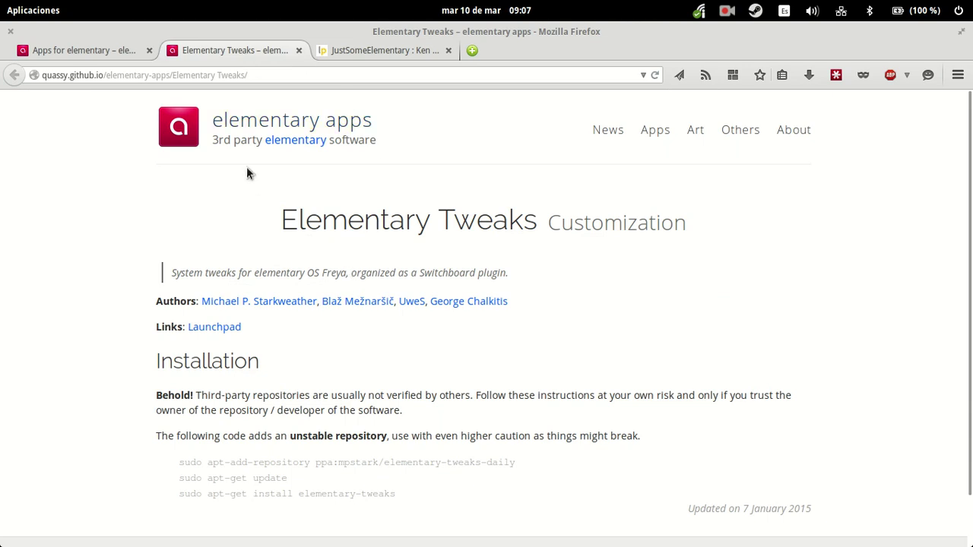
Launch System Settings by searching 'config' in Slingshot and bring its window forward
key(super)
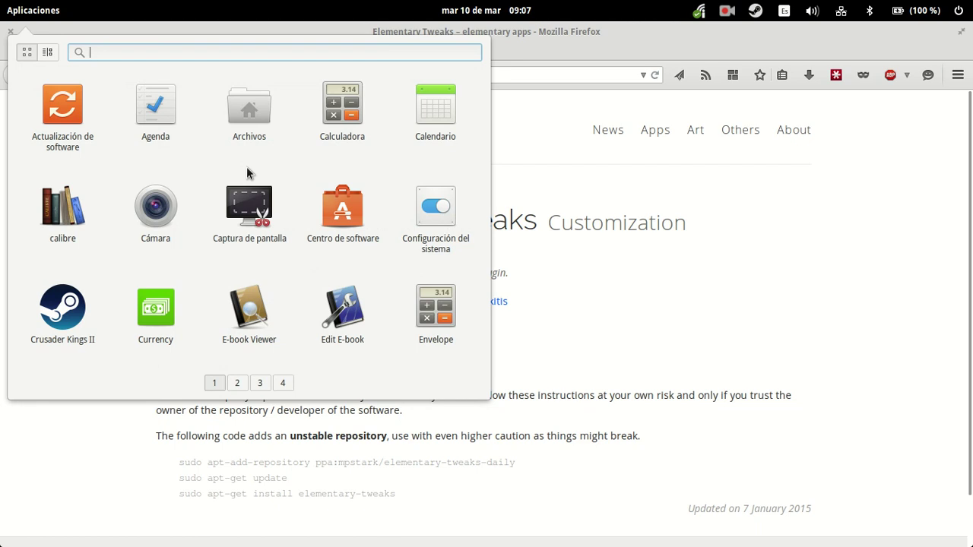
text(conf)
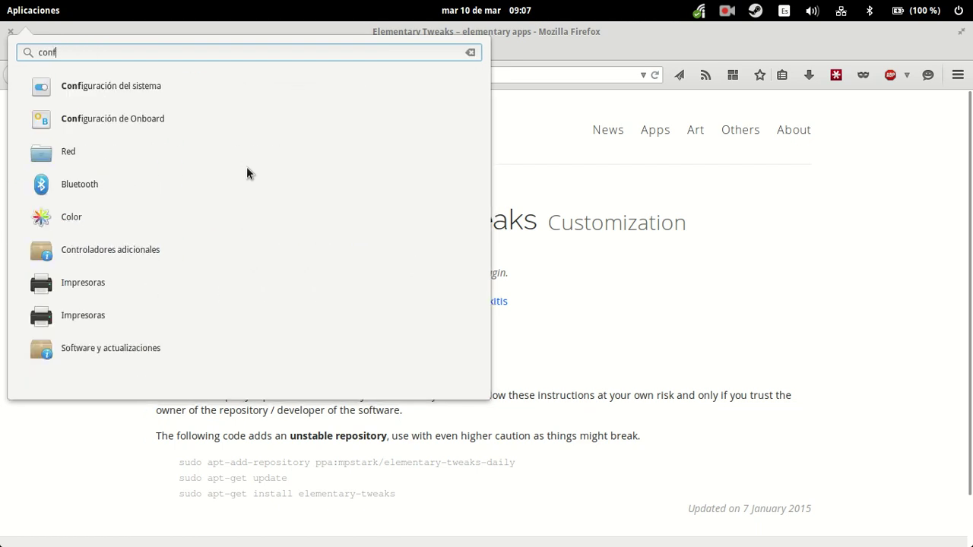
text(ig)
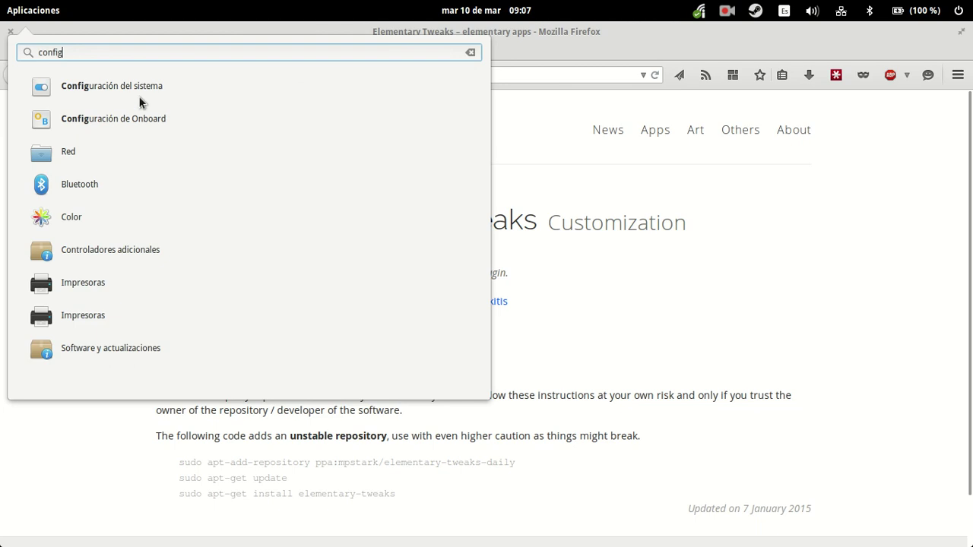
click(144, 85)
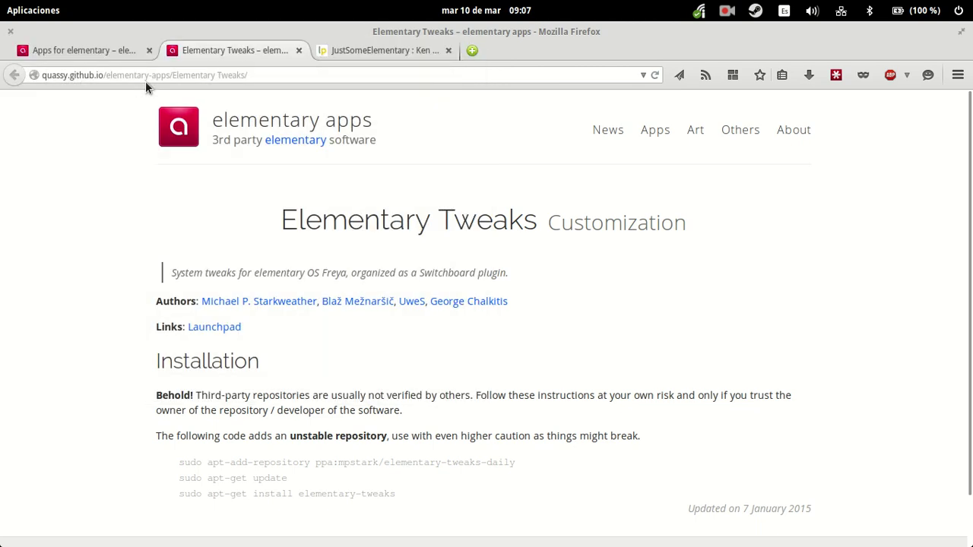
mouse_move(452, 545)
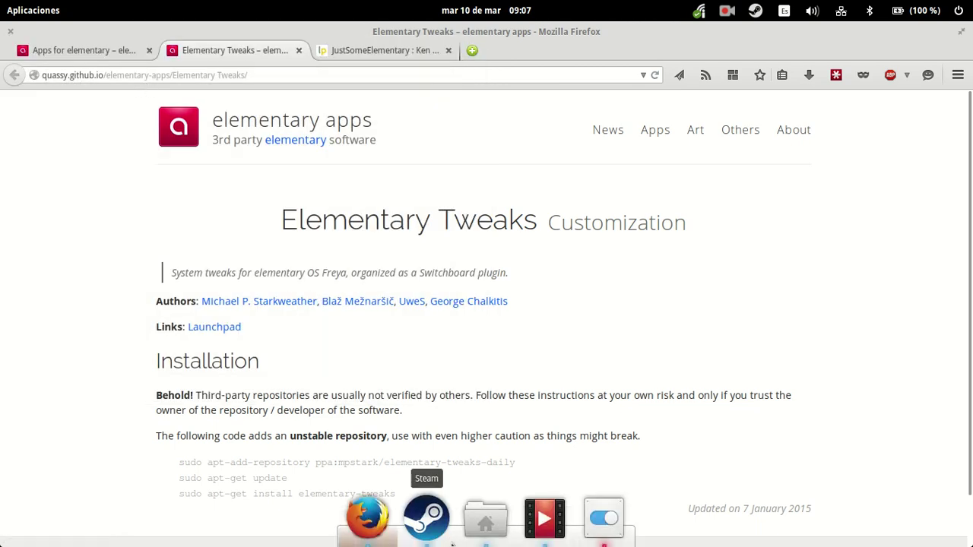
click(615, 522)
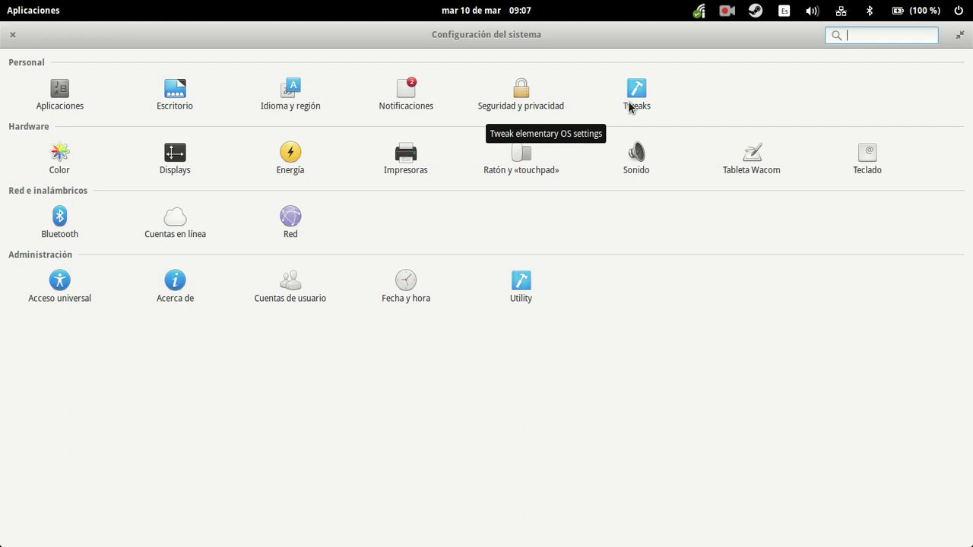
Open the Tweaks entry under Personal to reach its Apariencia page
click(629, 107)
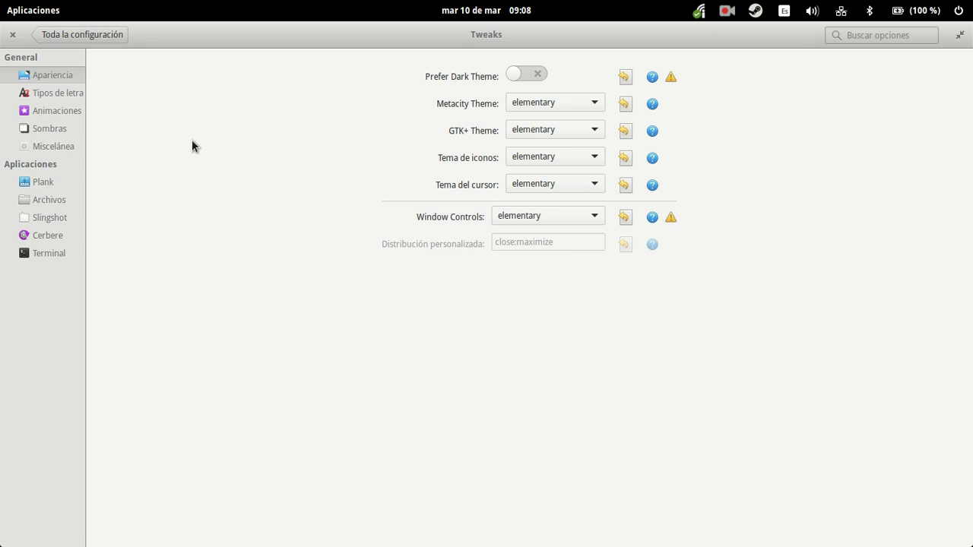
Browse the Tipos de letra, Animaciones, Sombras and Miscelánea pages, ending on Plank
click(60, 94)
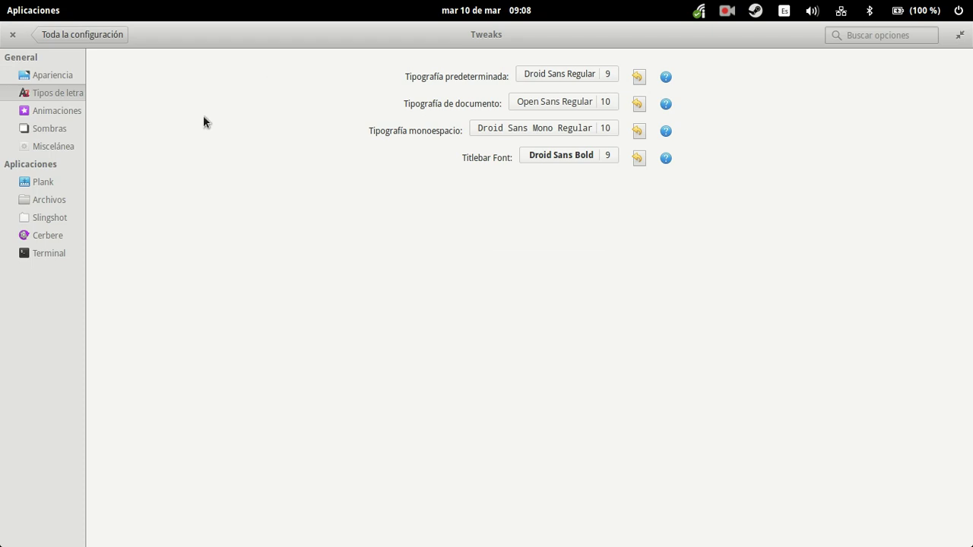
click(71, 113)
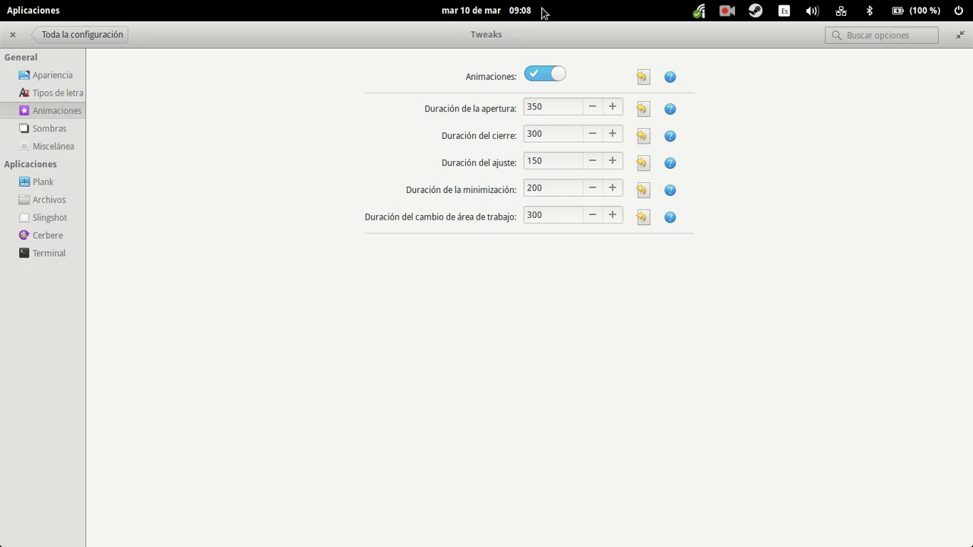
click(46, 129)
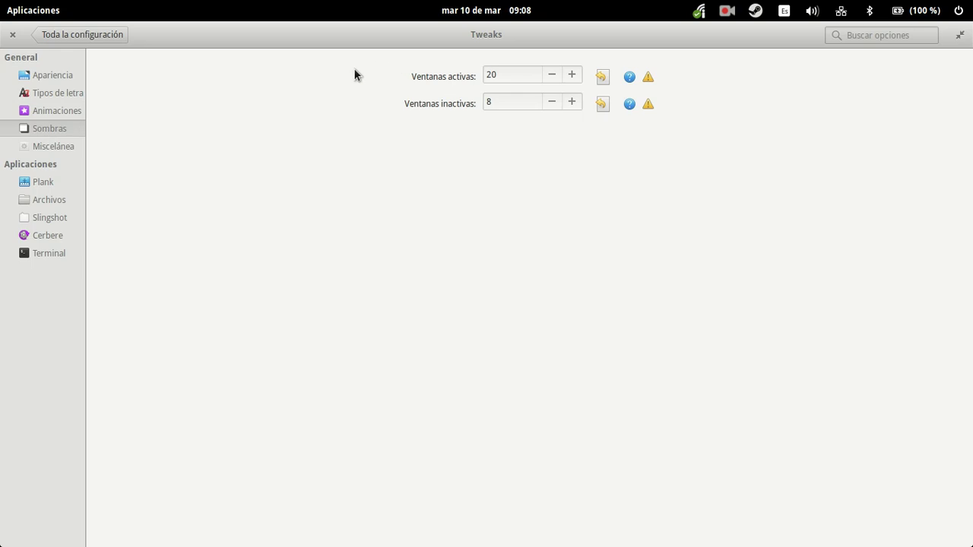
click(26, 146)
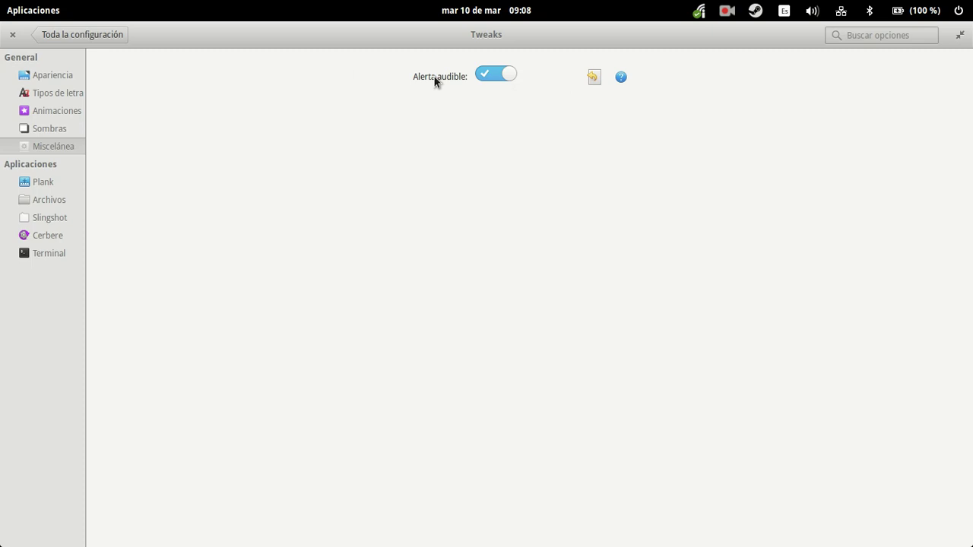
click(35, 183)
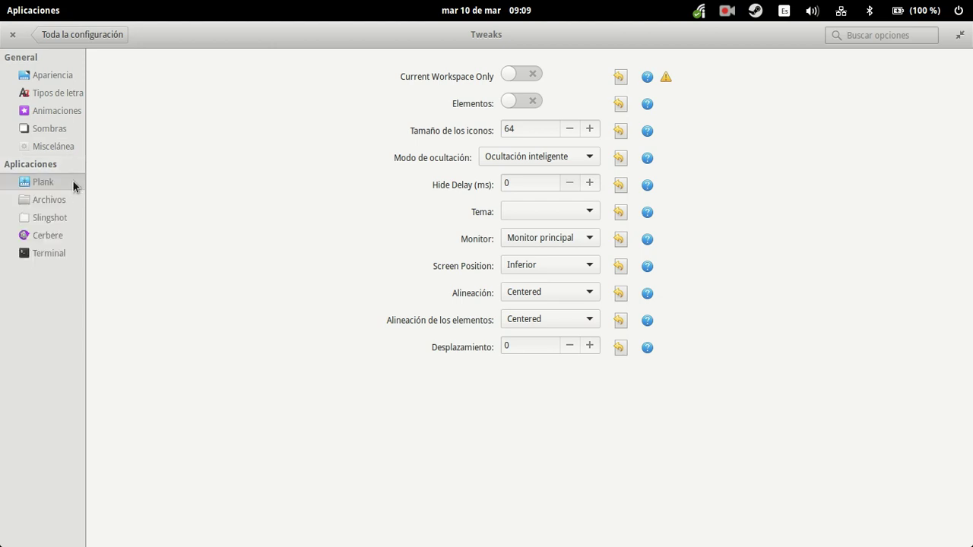
Open the Archivos and Slingshot pages and check the launcher's current grid
click(55, 201)
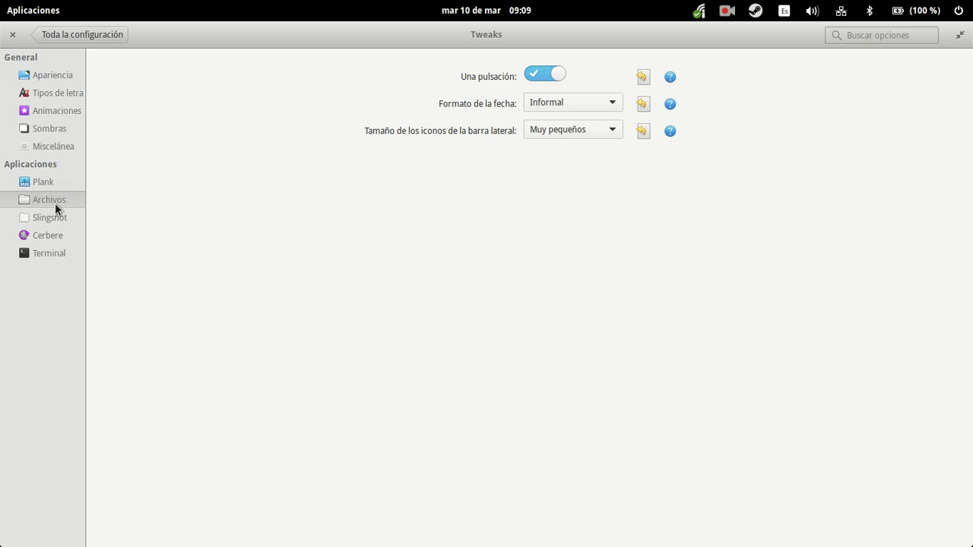
click(55, 213)
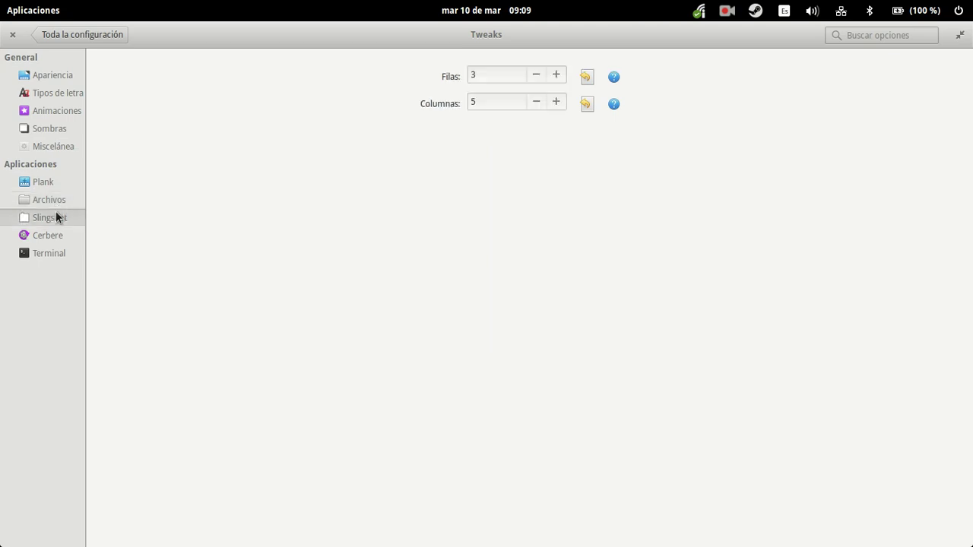
click(35, 10)
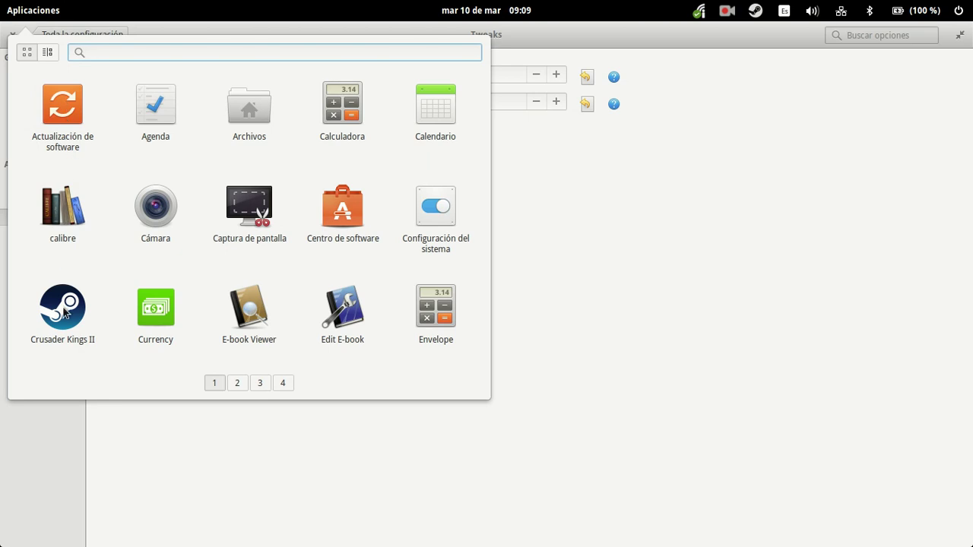
click(496, 164)
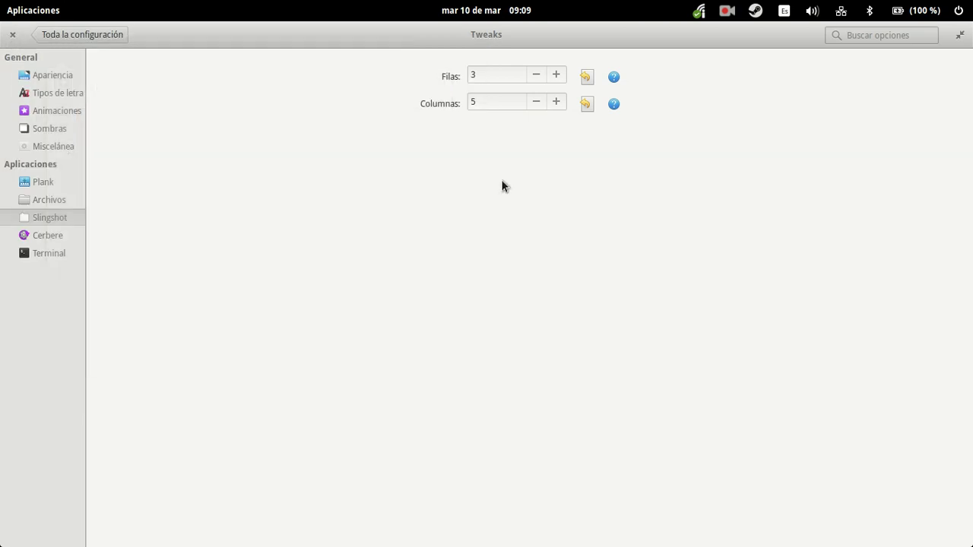
Raise the Slingshot grid to four rows, compare it in the launcher, then restore three
click(560, 74)
click(47, 12)
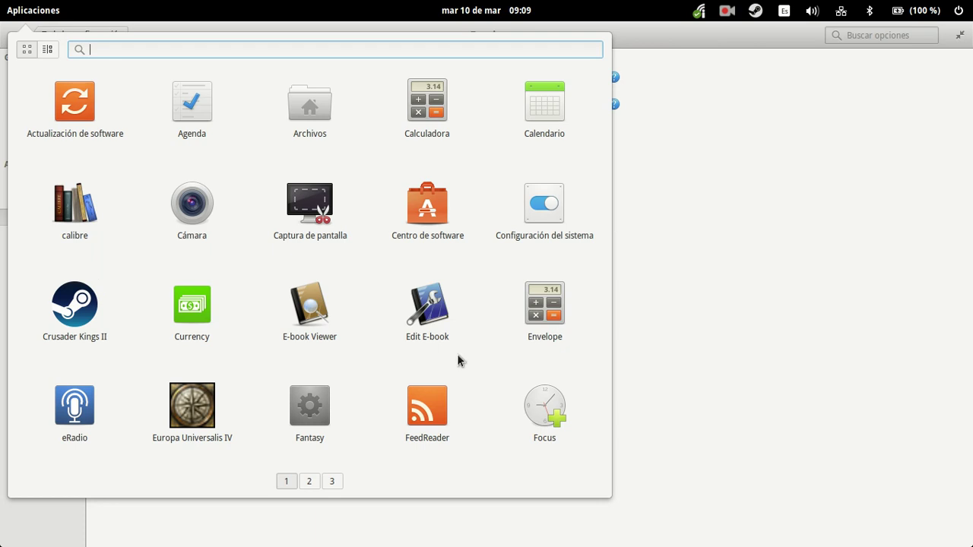
click(659, 308)
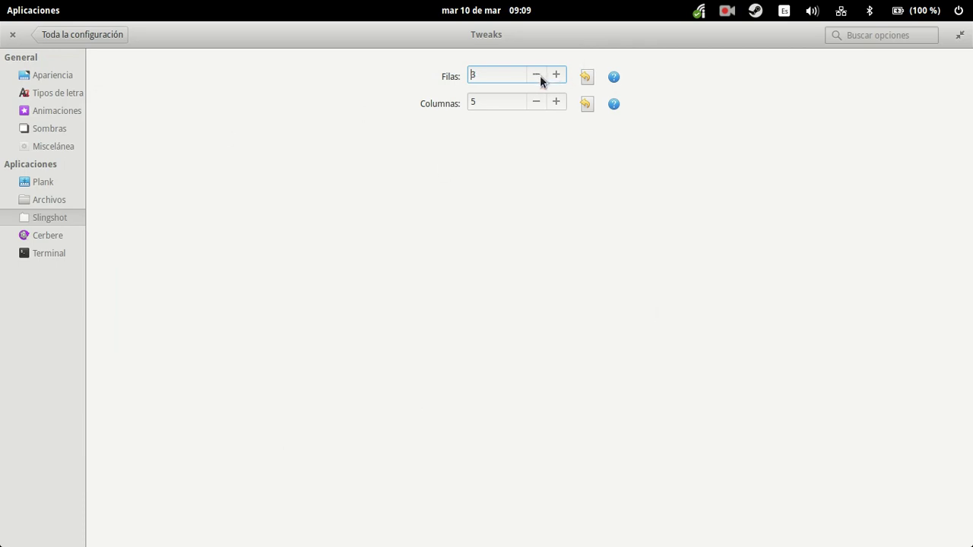
click(27, 9)
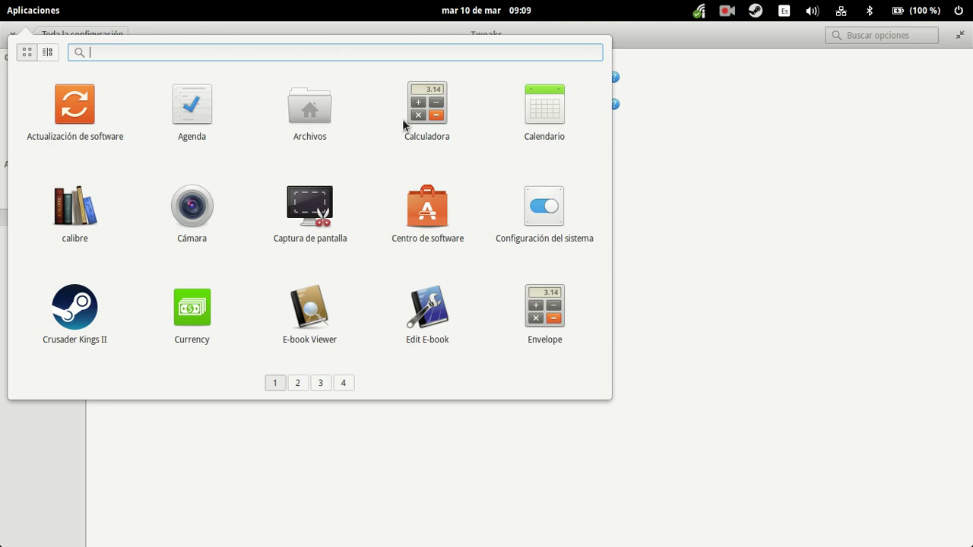
click(718, 216)
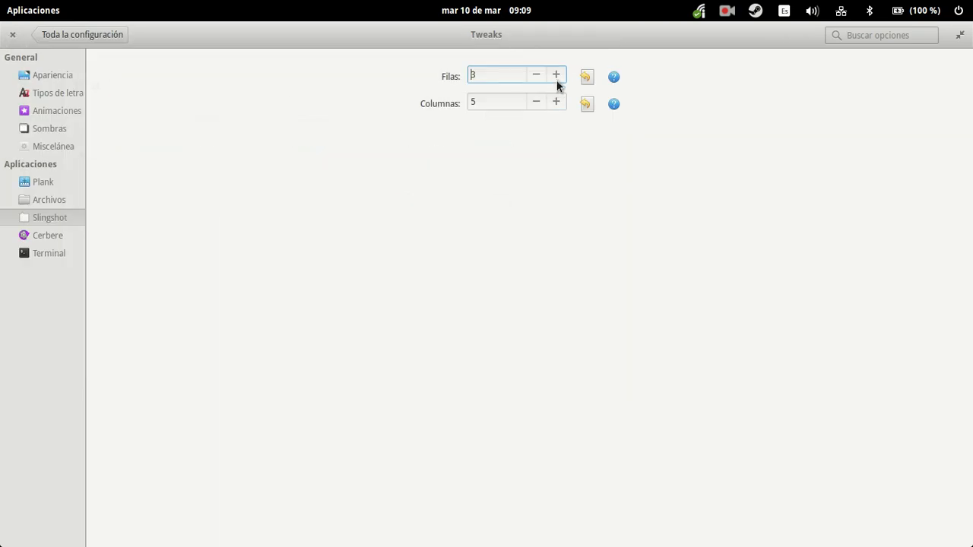
click(44, 15)
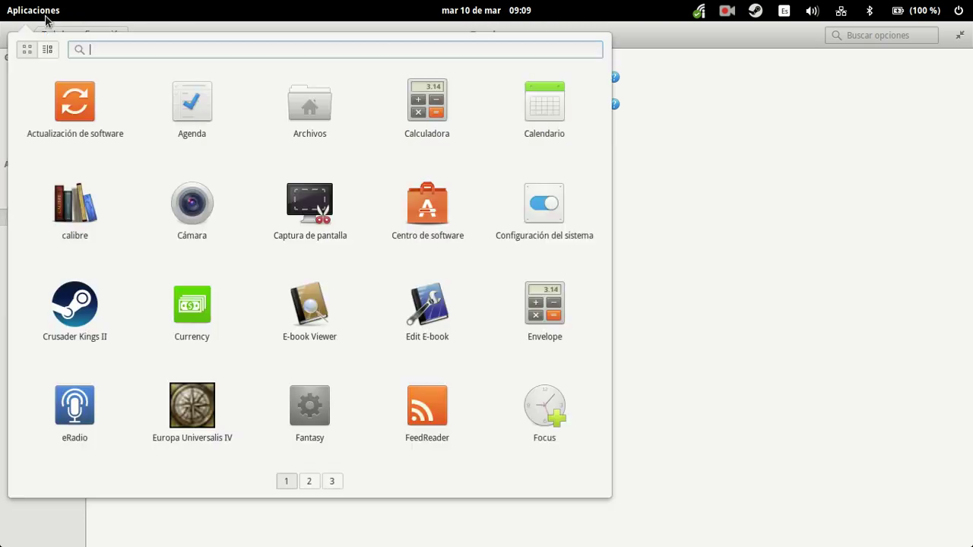
click(801, 134)
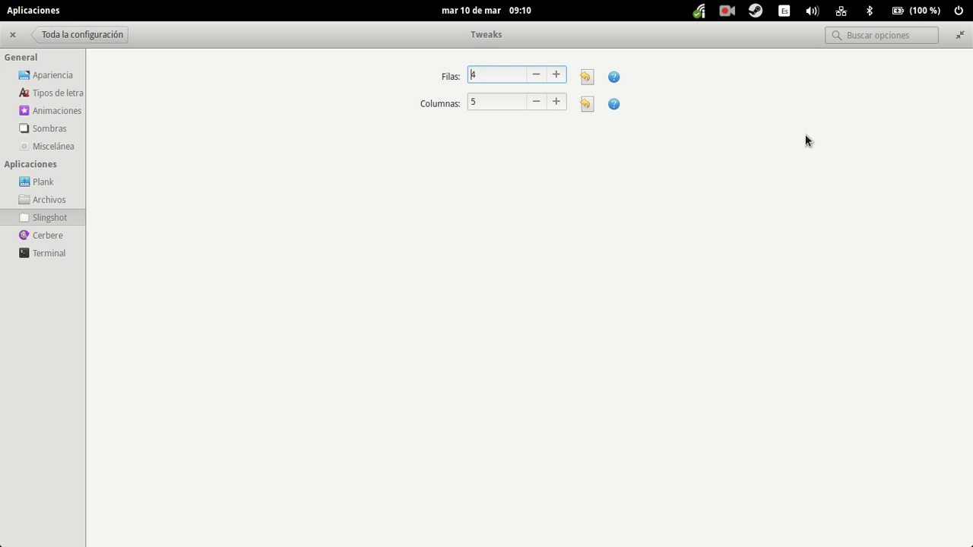
click(535, 73)
Review Cerbere's watched processes and Terminal's opacity 95 settings, then return to Firefox
click(60, 237)
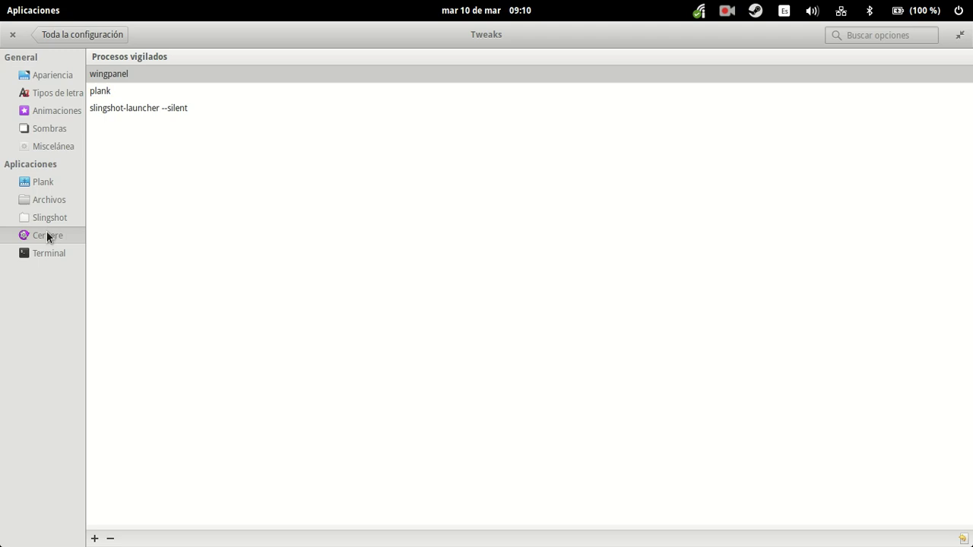
click(34, 253)
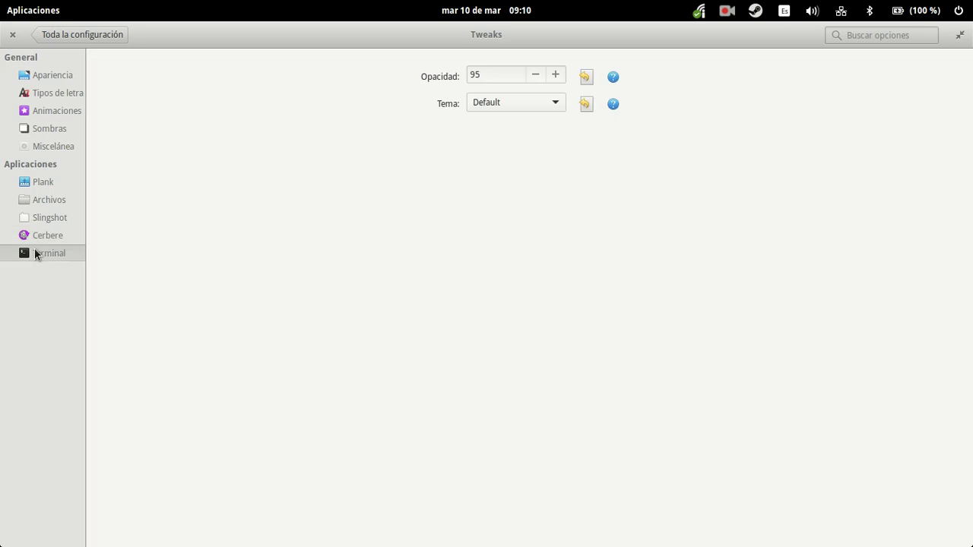
click(70, 36)
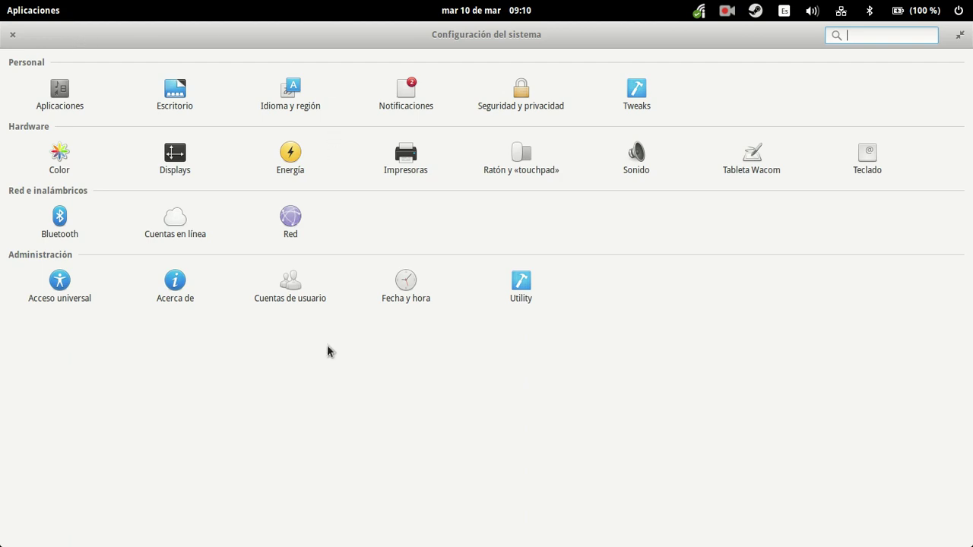
click(368, 518)
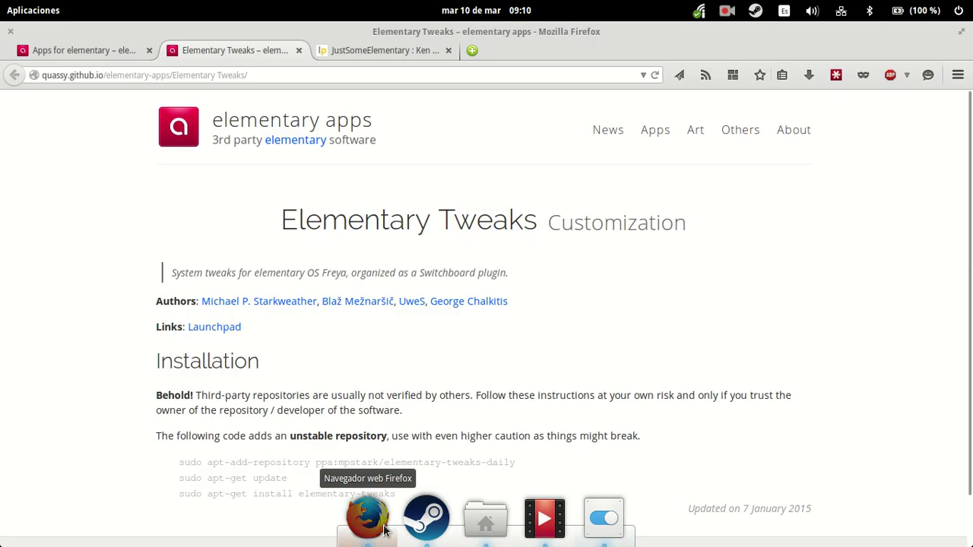